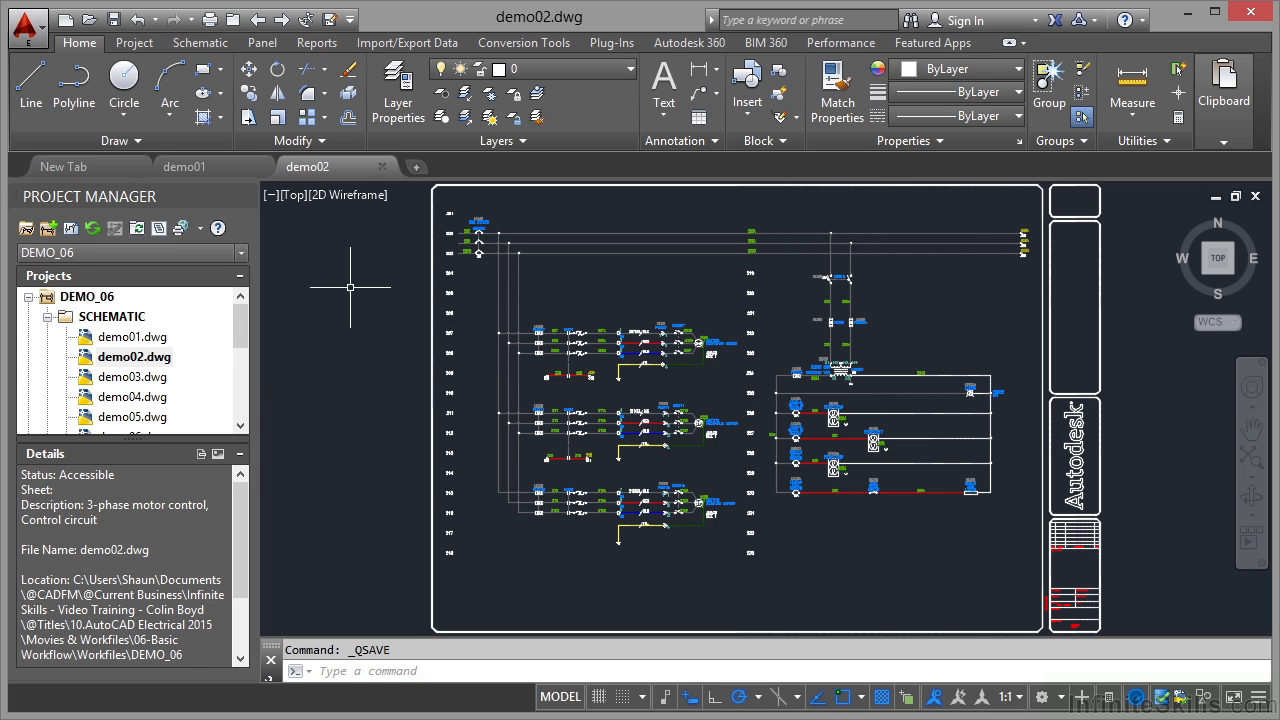
pyautogui.click(134, 43)
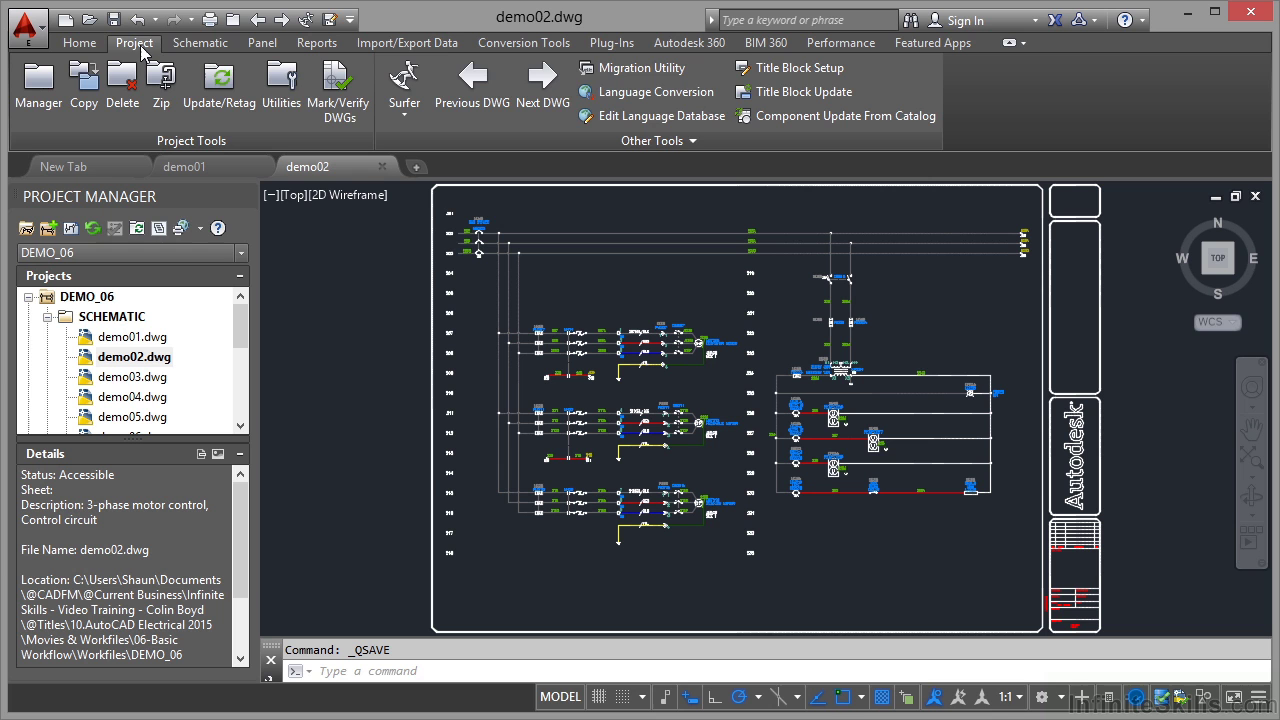
pyautogui.click(194, 44)
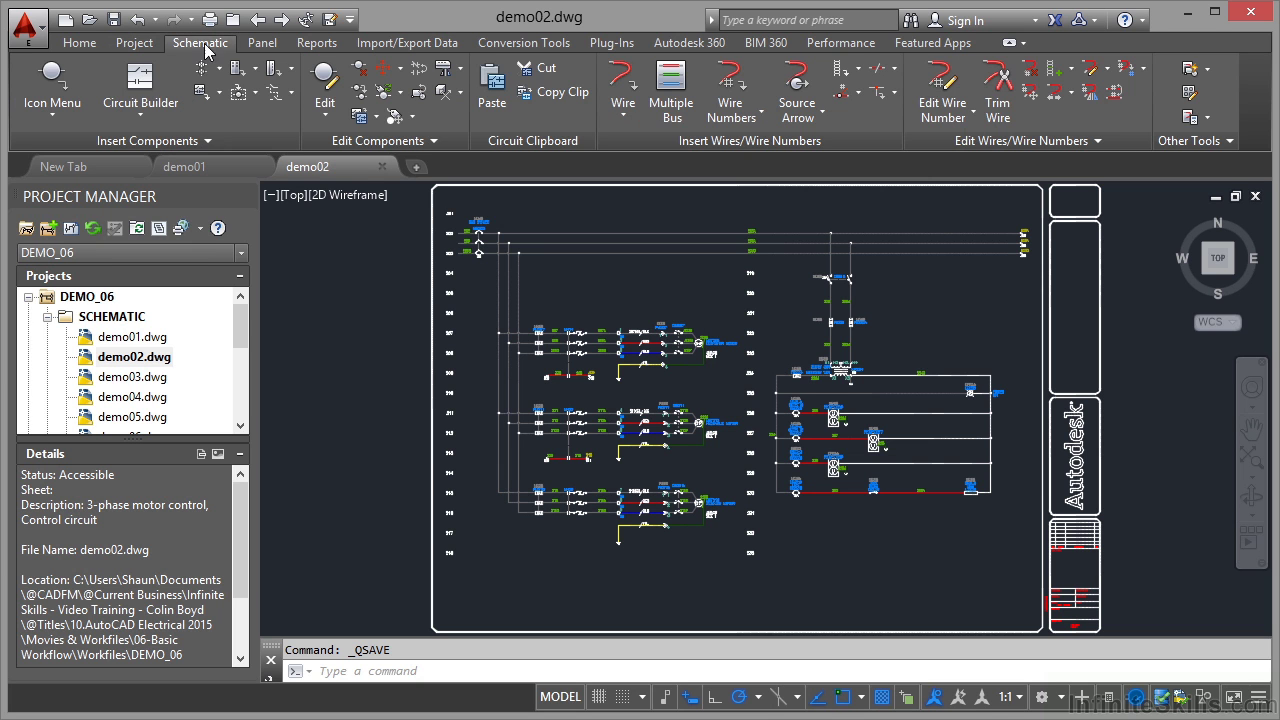
pyautogui.click(256, 46)
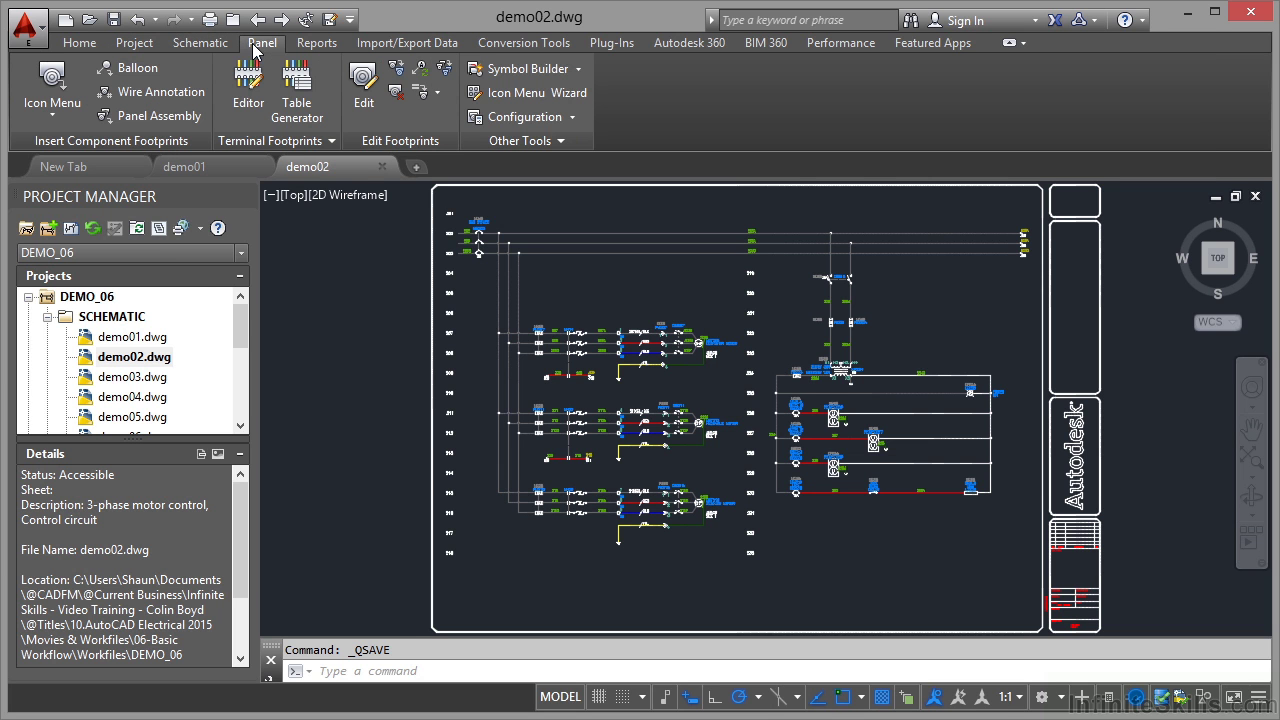
pyautogui.click(308, 48)
pyautogui.click(392, 52)
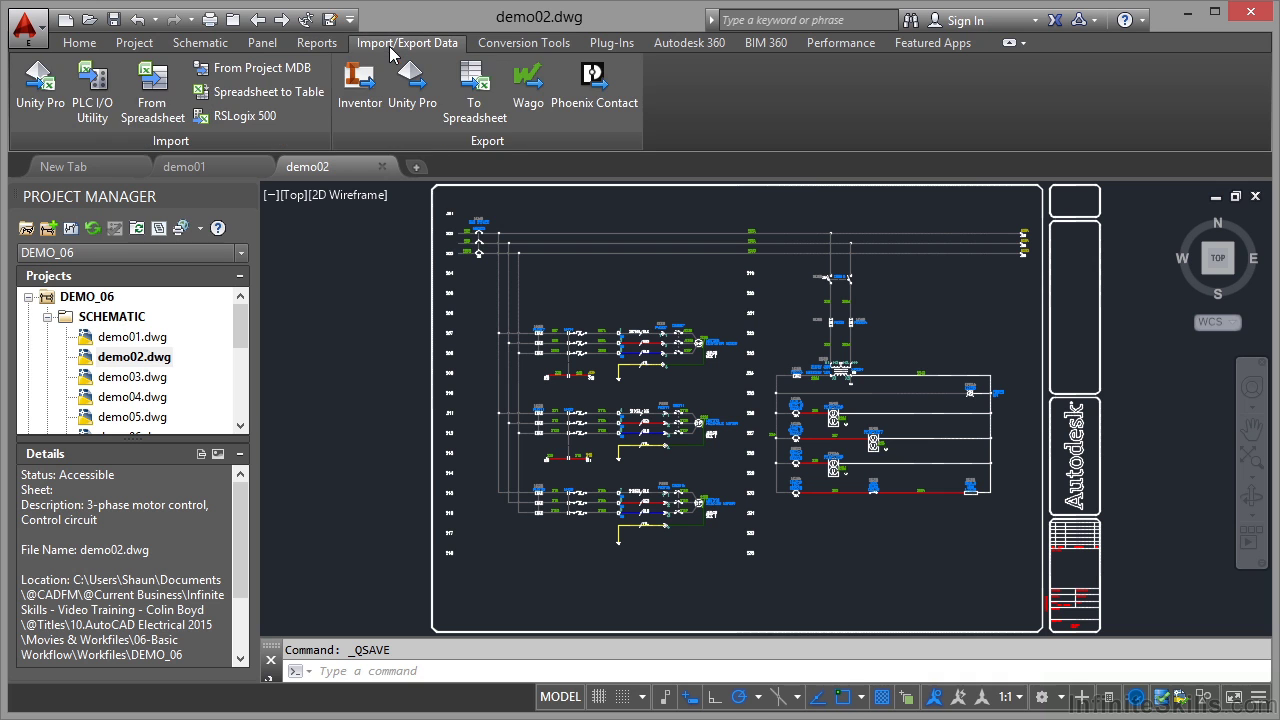
pyautogui.click(517, 50)
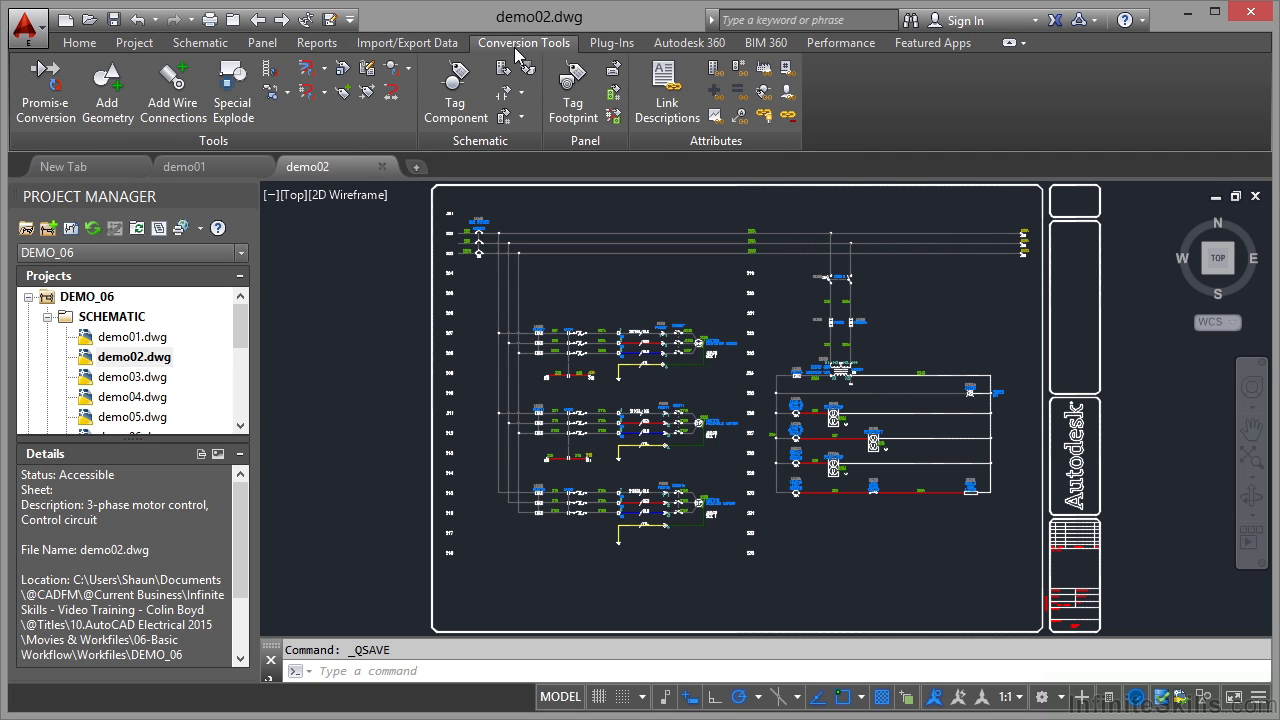
pyautogui.click(201, 44)
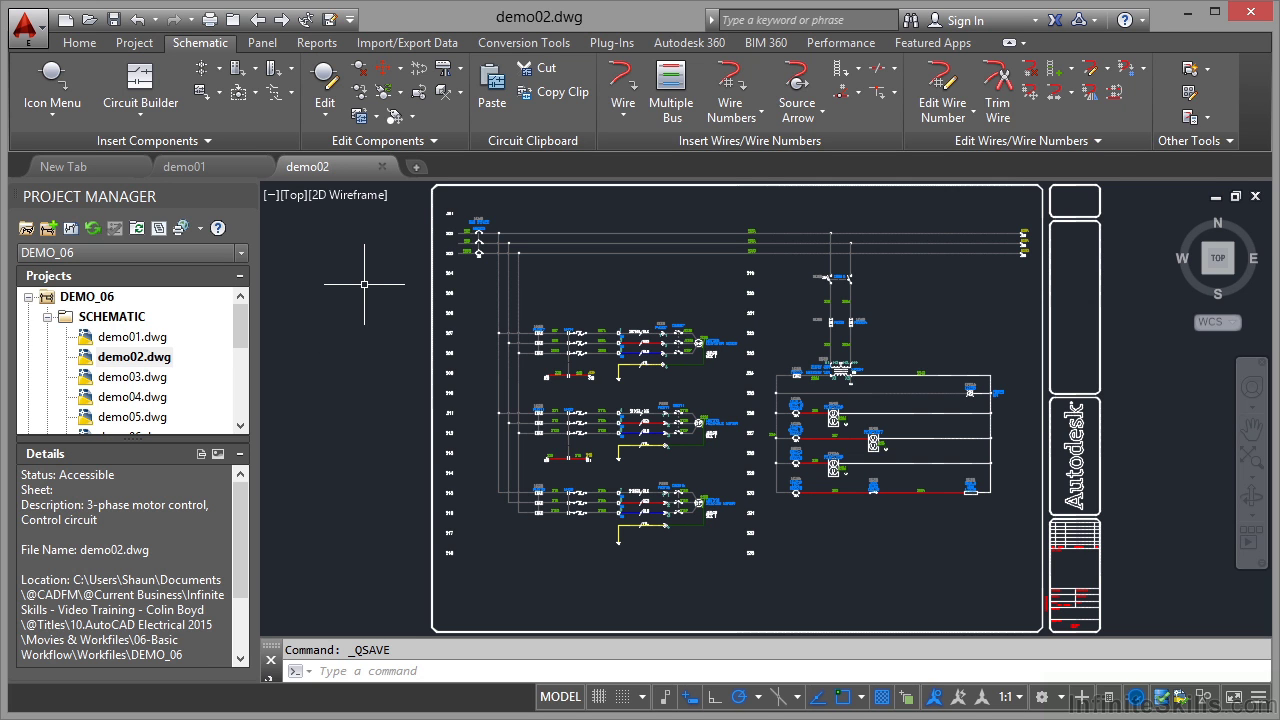
# - Close the demo02 and demo01 drawings and reopen demo01.dwg from the DEMO_06 project
pyautogui.click(382, 167)
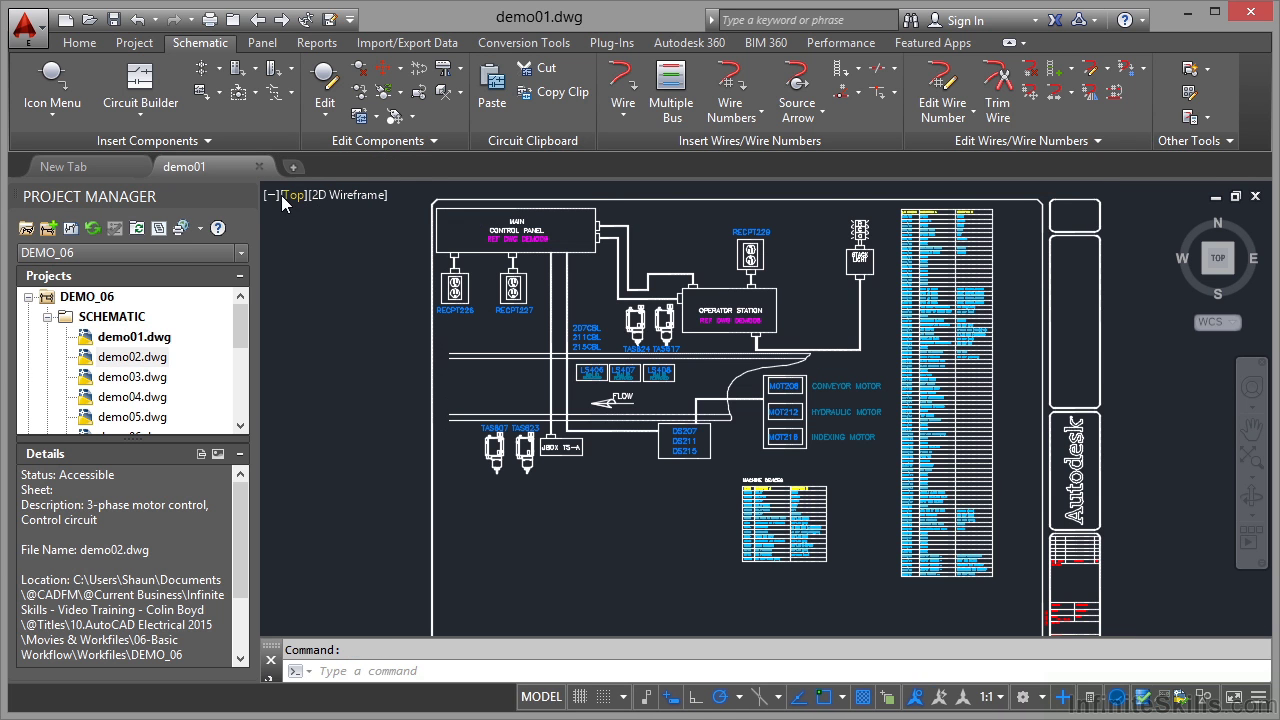
pyautogui.click(260, 166)
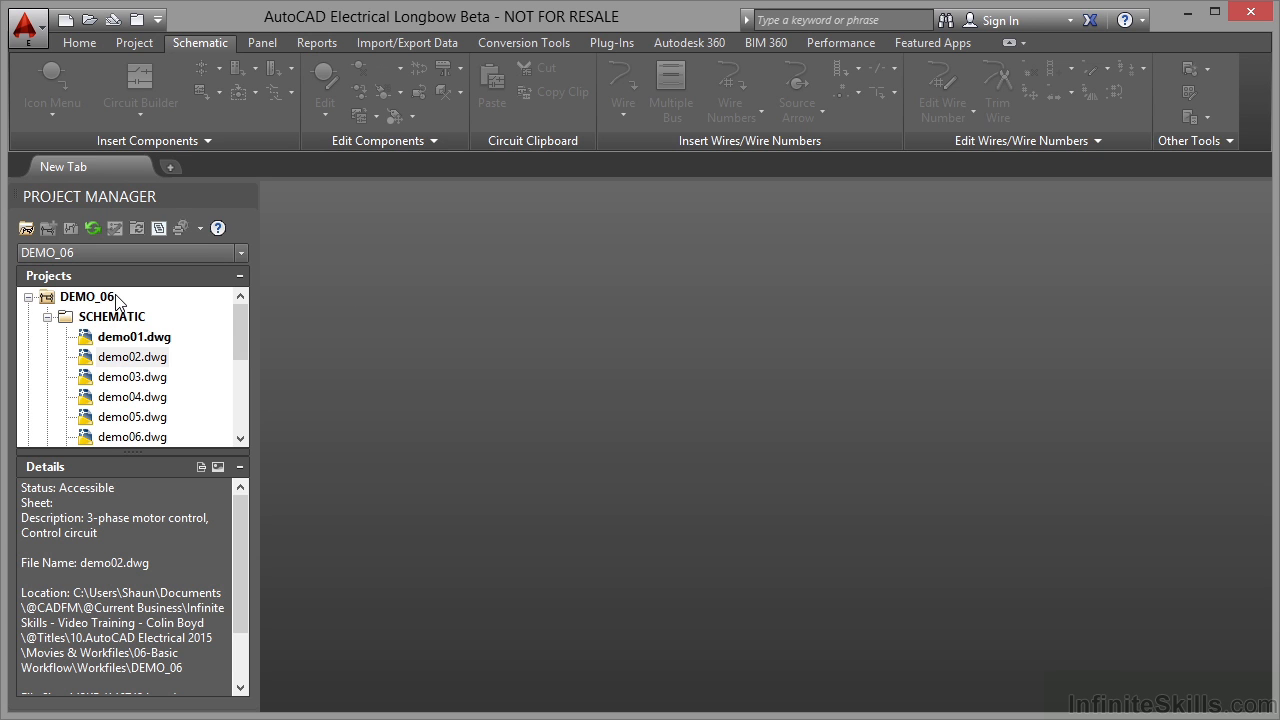
pyautogui.click(141, 343)
pyautogui.doubleClick(141, 343)
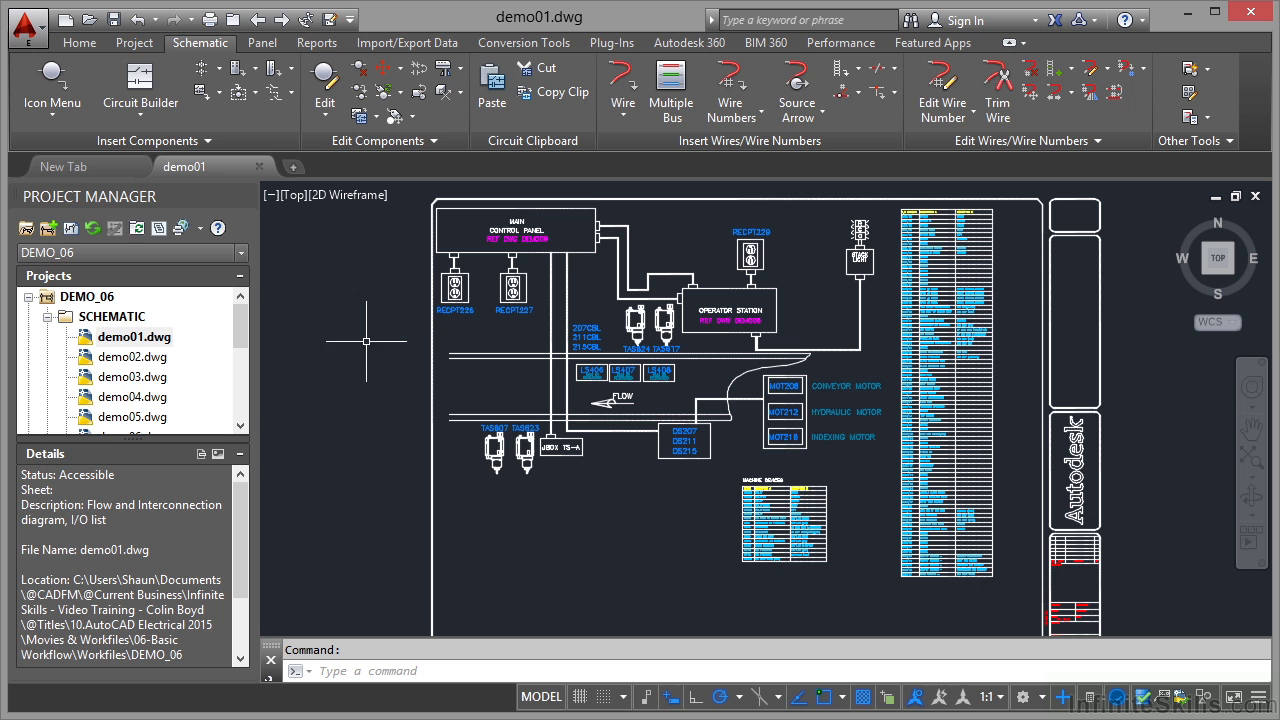
pyautogui.middleClick(366, 332)
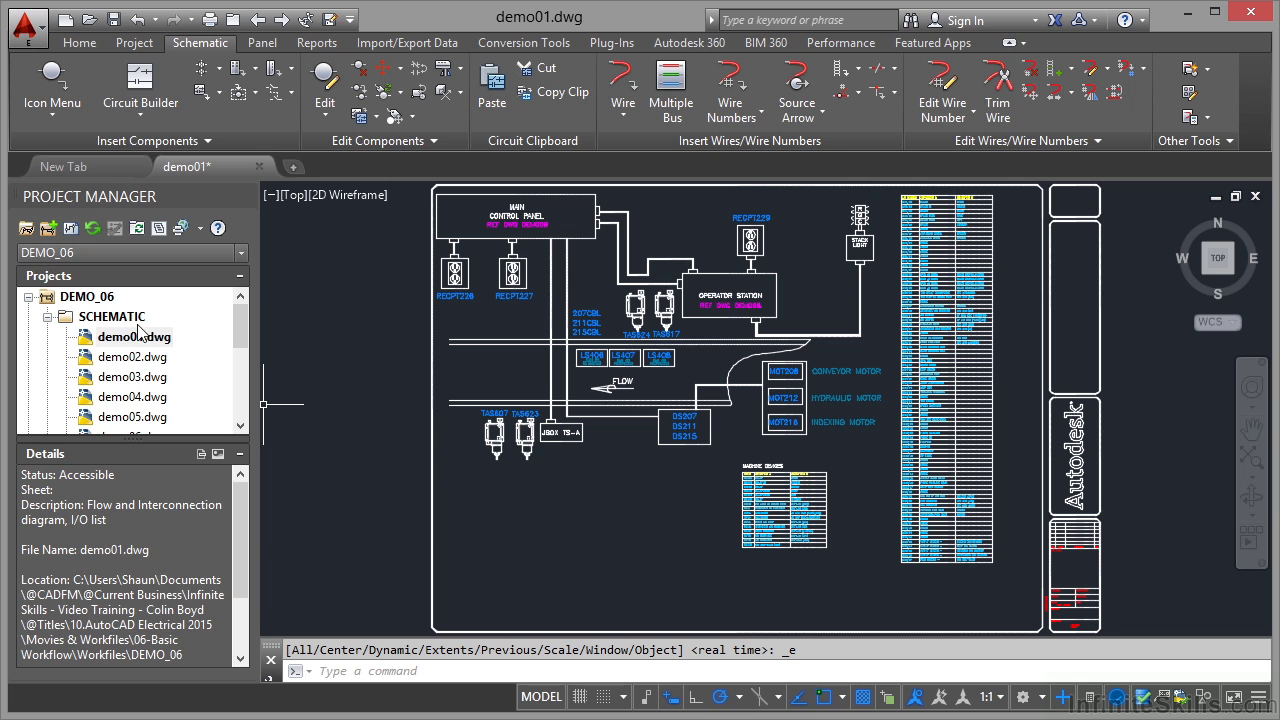
# - Advance to the next project drawing, demo02.dwg, and briefly open demo01.dwg beside it before closing demo01 again
pyautogui.click(281, 20)
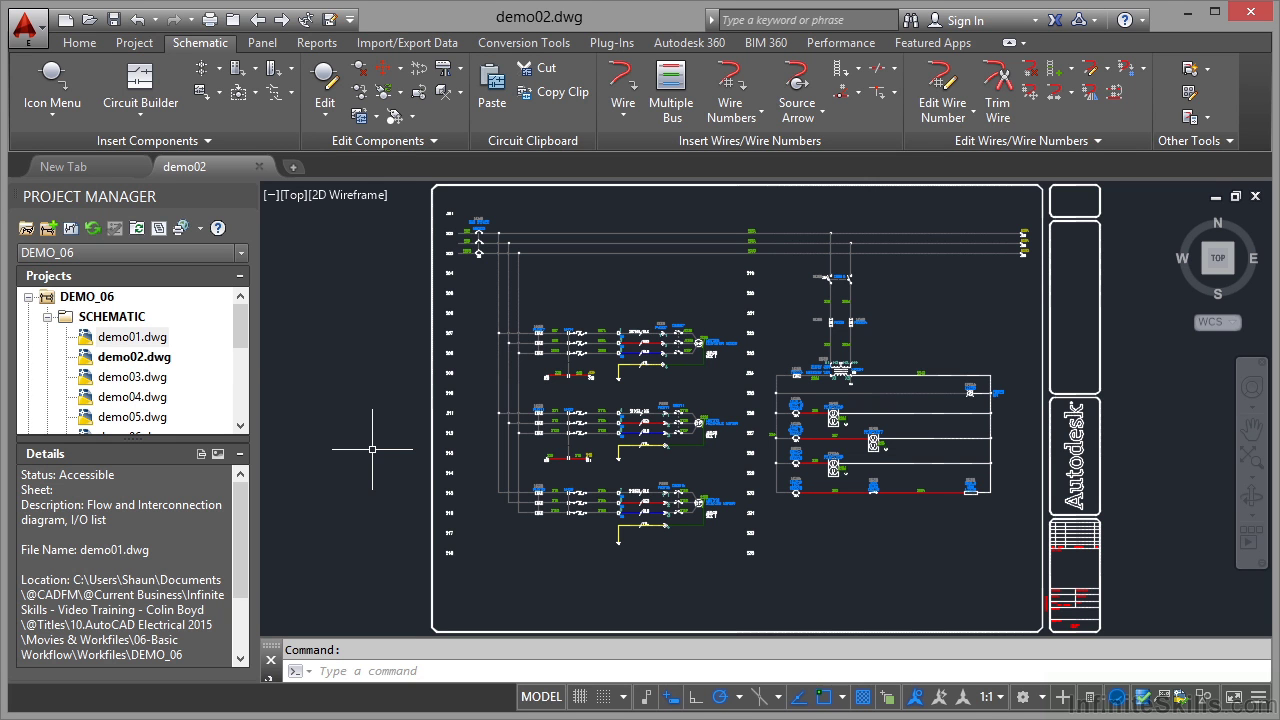
pyautogui.doubleClick(141, 341)
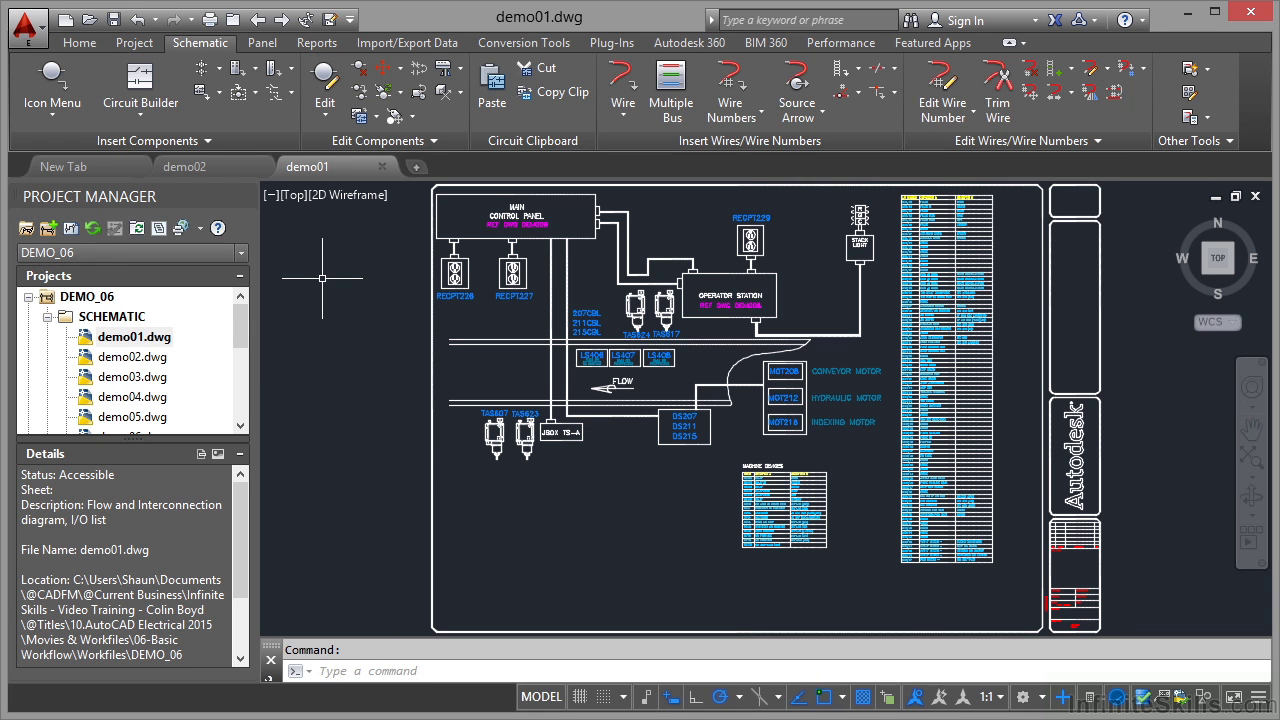
pyautogui.click(382, 166)
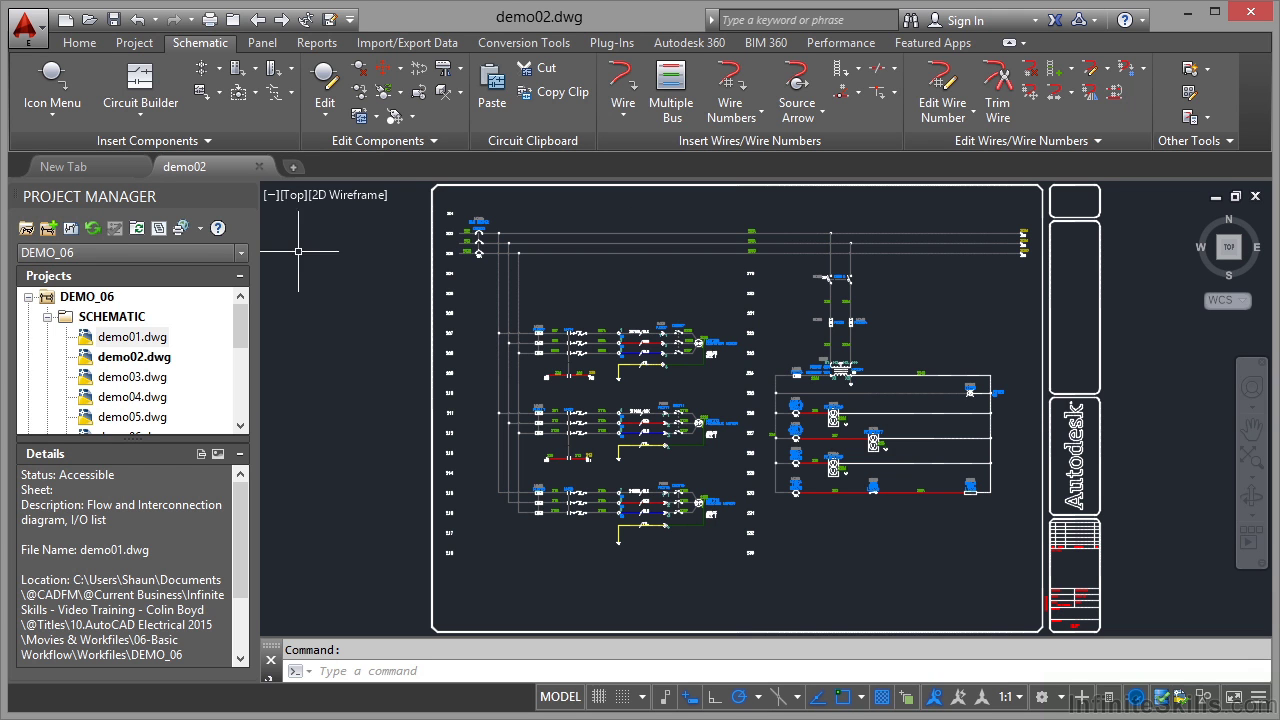
# - Advance to the next project drawing, demo03.dwg, and inspect the 309B wires running to terminals 2 and 4 of TB-1
pyautogui.click(283, 22)
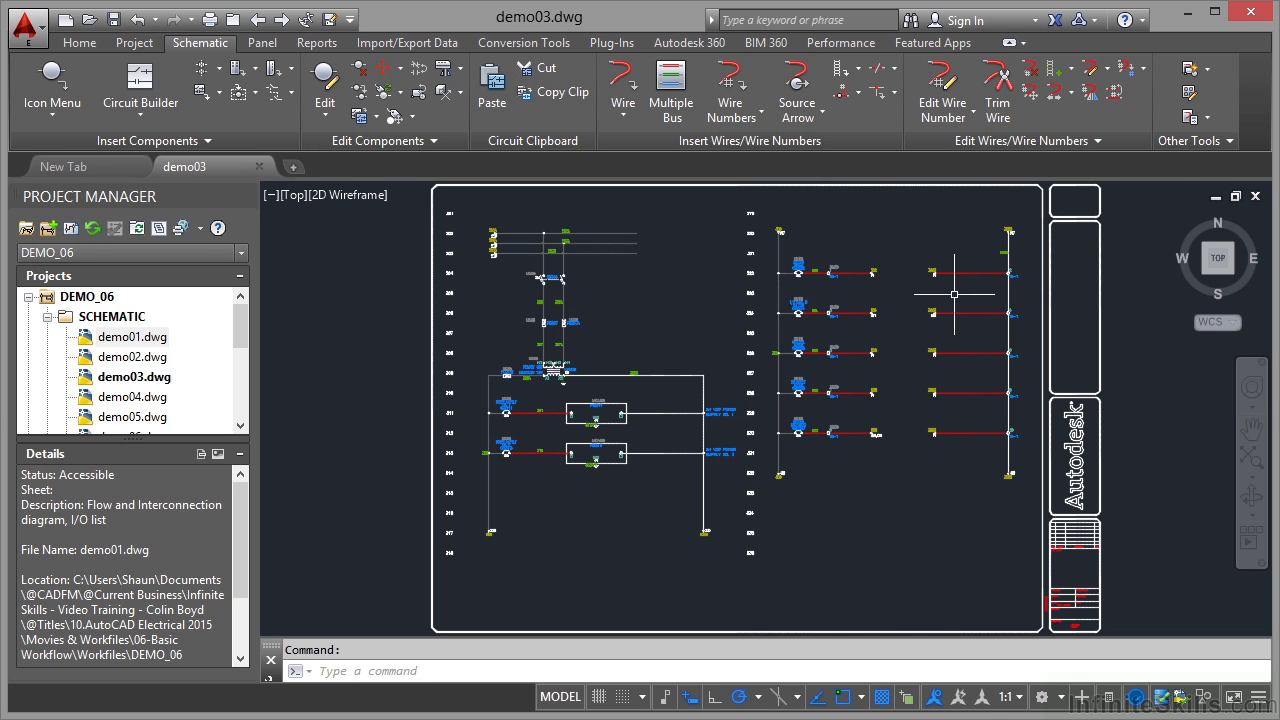
pyautogui.scroll(5, 963, 292)
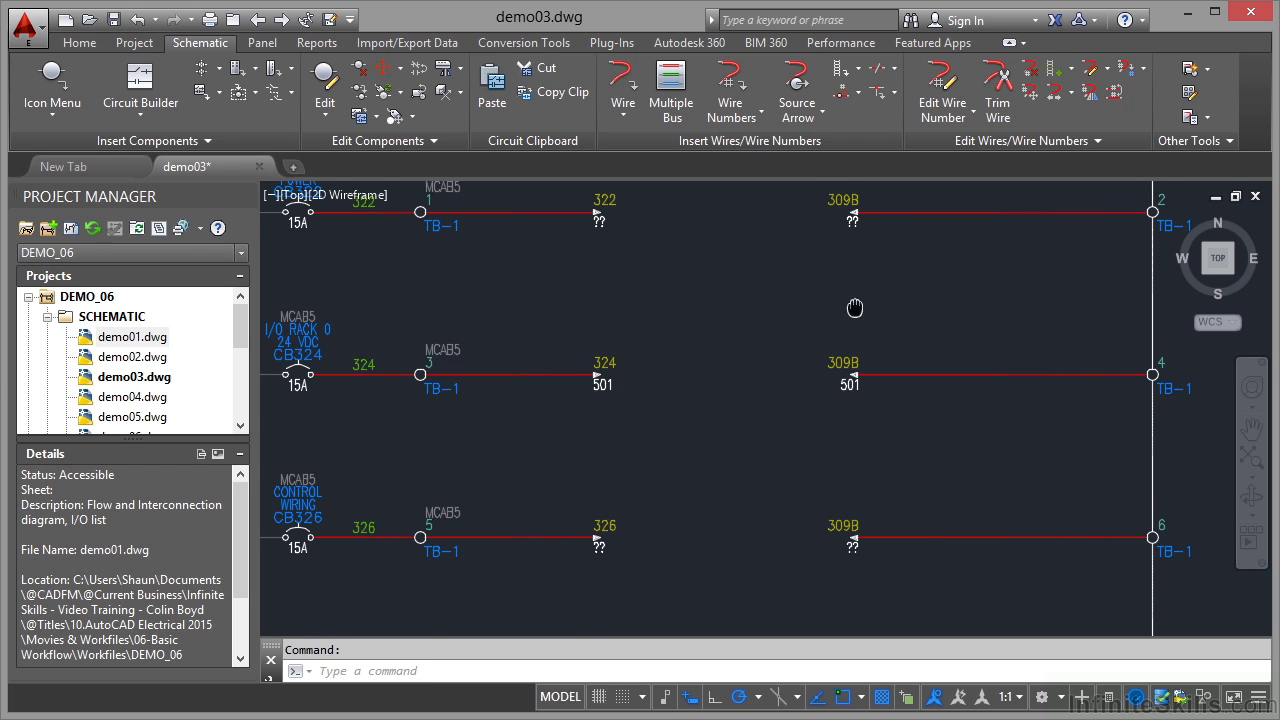
pyautogui.moveTo(849, 306); pyautogui.dragTo(815, 440, button='middle')
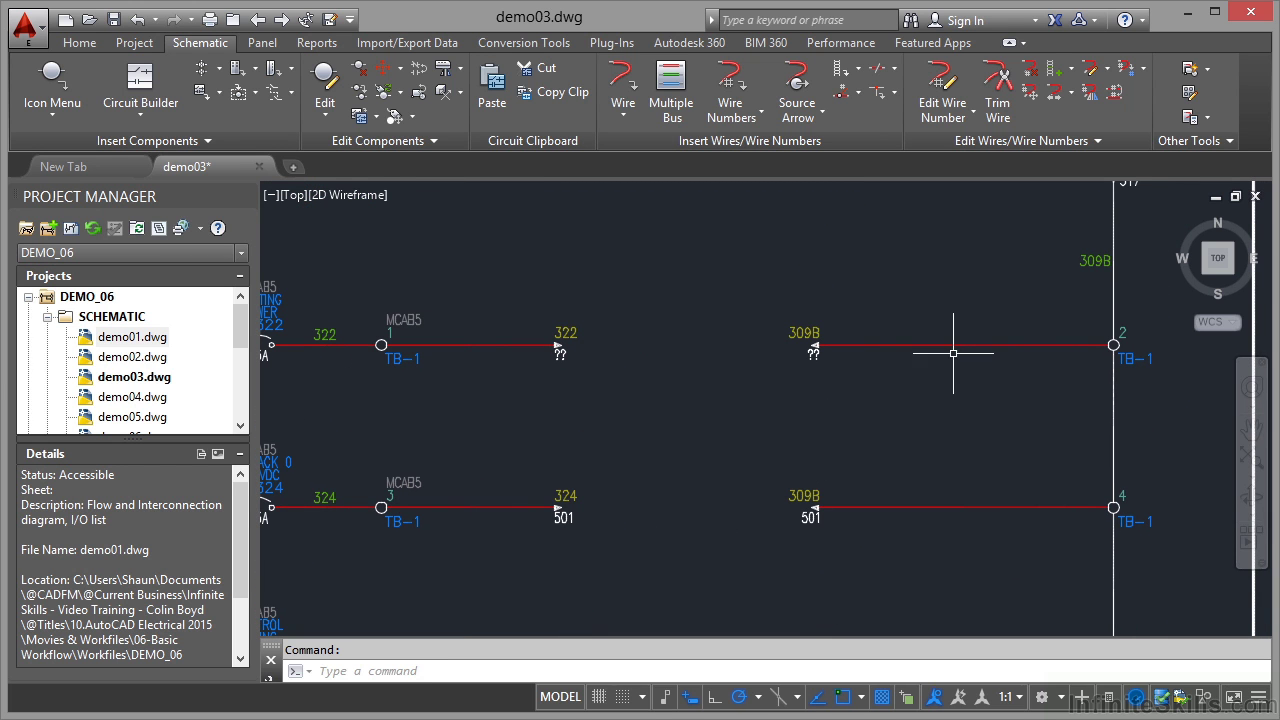
# - Run automatic wire numbering with Tag/retag all and Line Reference on the individually picked 309B wire at terminal 2 of TB-1
pyautogui.click(623, 118)
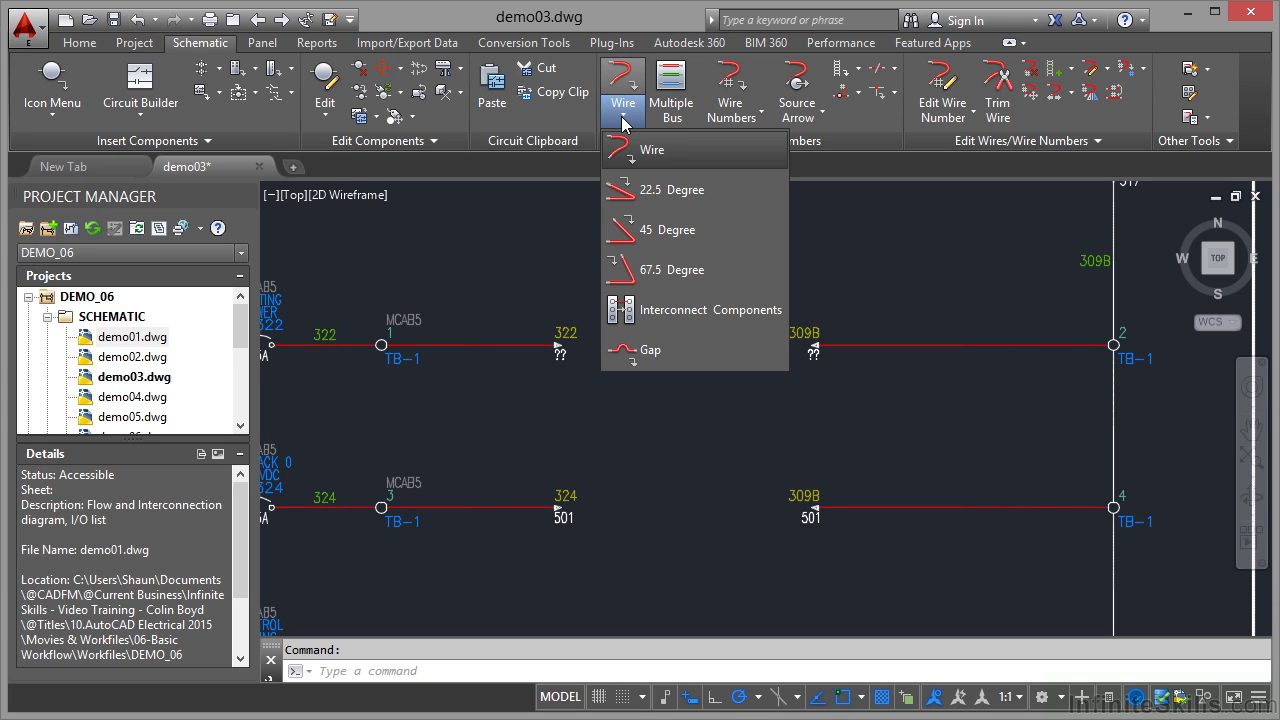
pyautogui.click(761, 118)
pyautogui.click(761, 118)
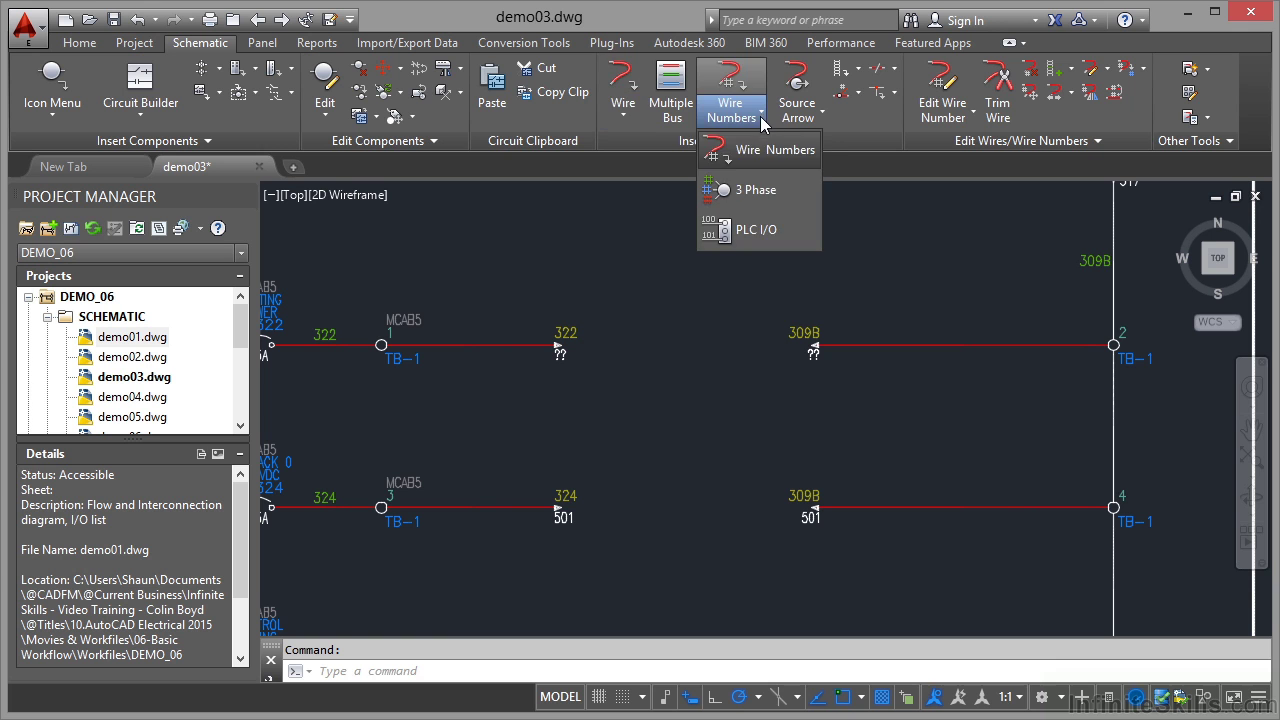
pyautogui.click(765, 150)
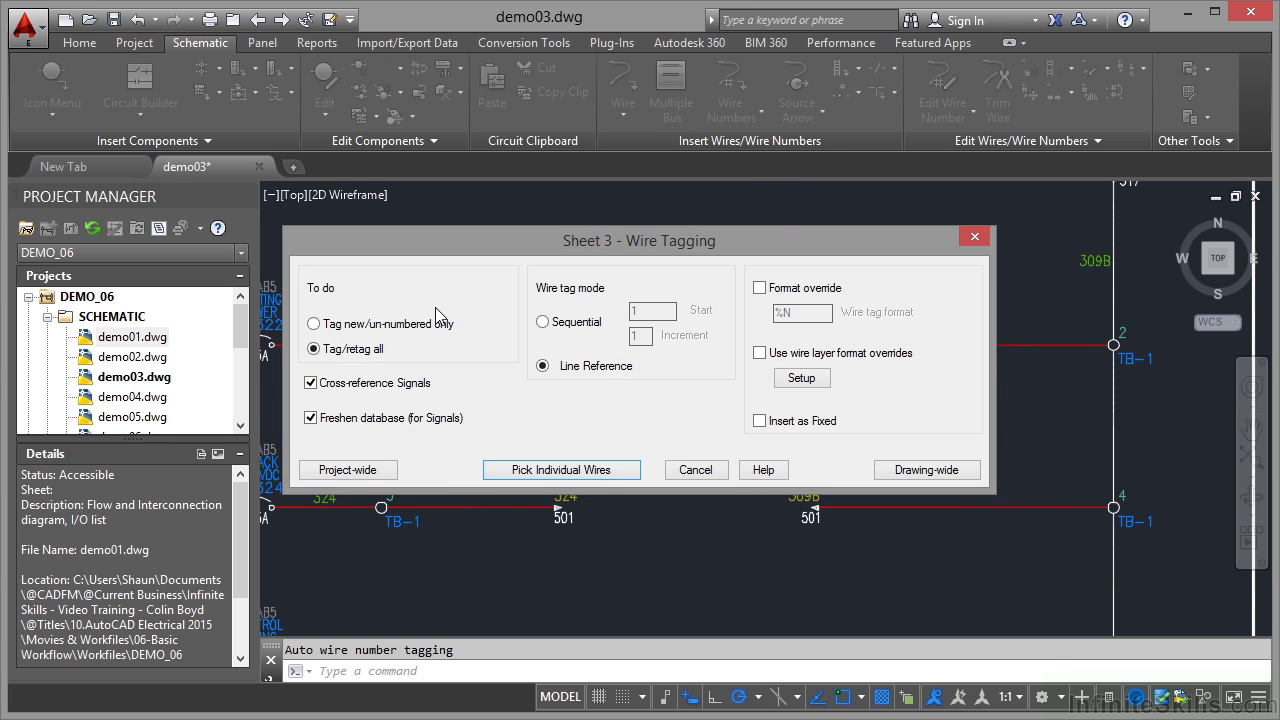
pyautogui.click(543, 470)
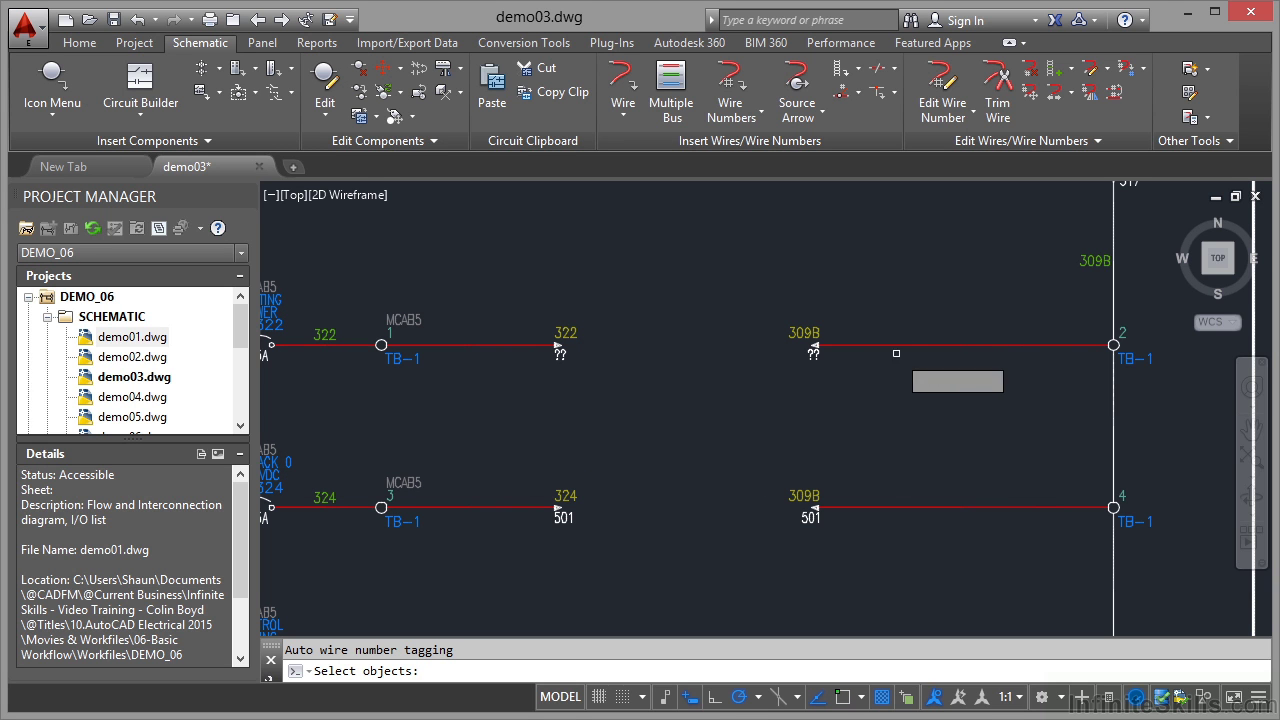
pyautogui.click(914, 345)
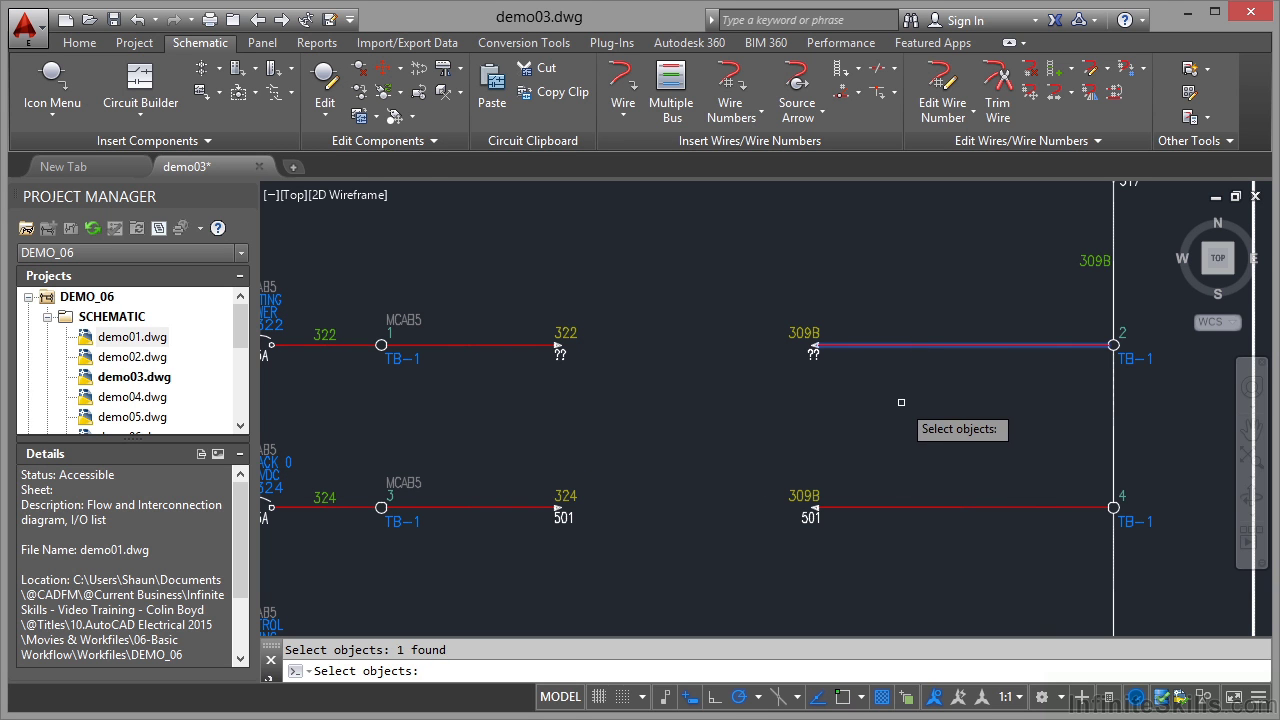
pyautogui.press('Return')
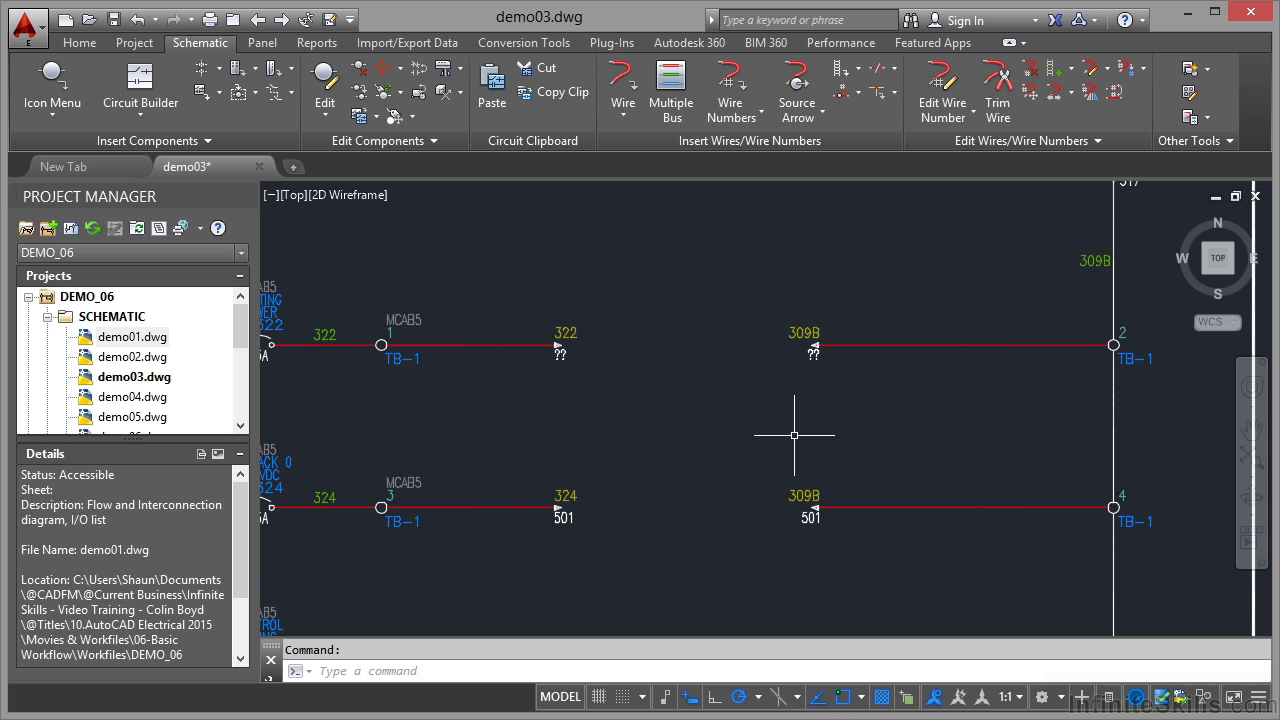
# - Try to edit the wire number of the 309B wire at terminal 2 of TB-1, keeping it visible and making it fixed
pyautogui.click(969, 344)
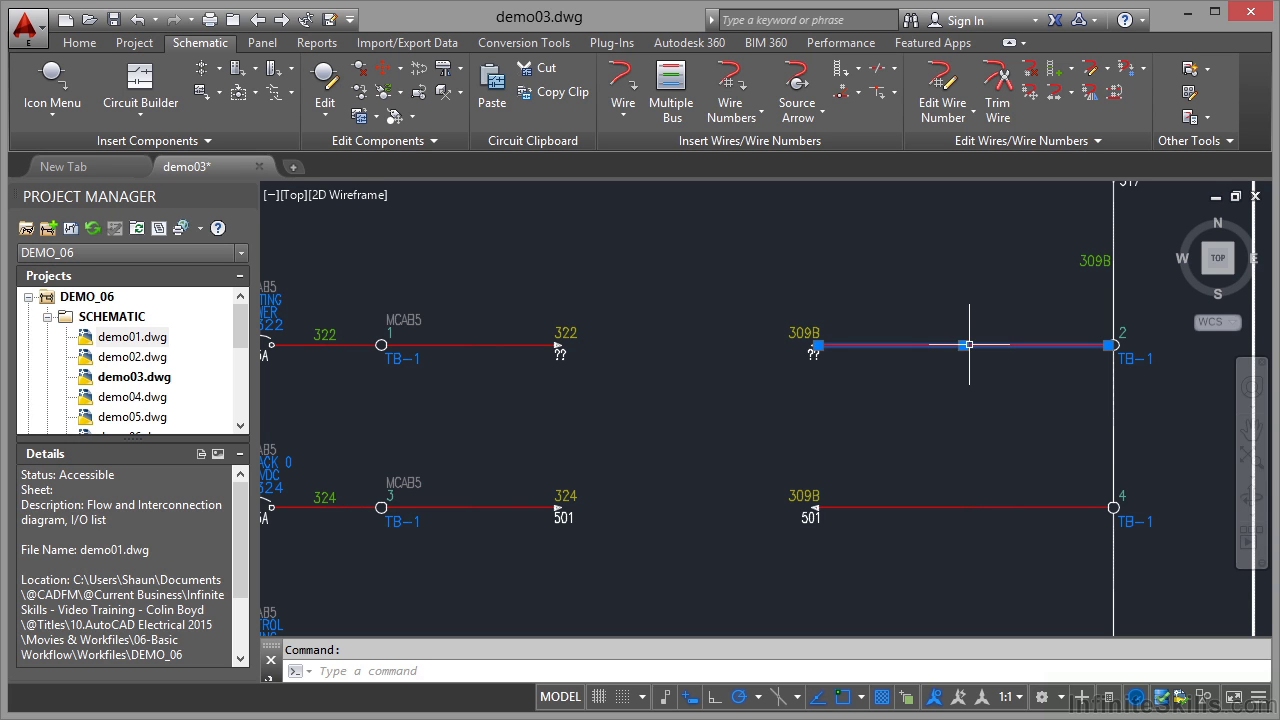
pyautogui.rightClick(927, 307)
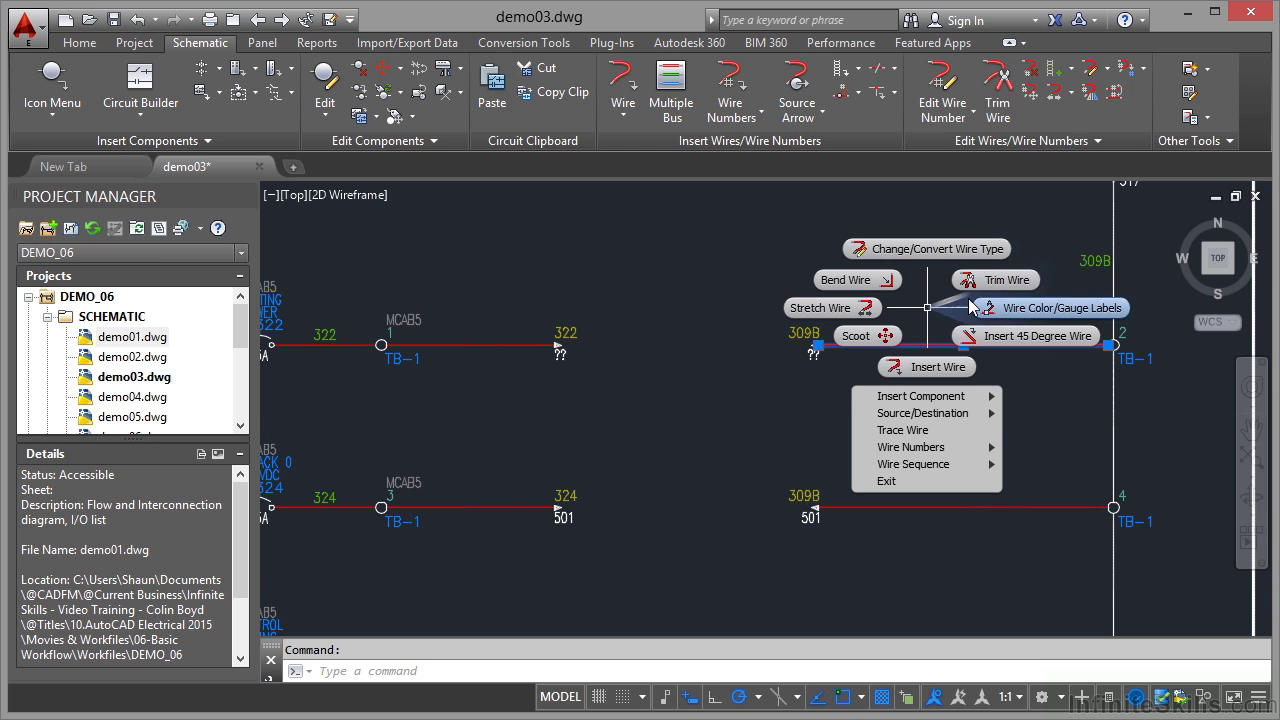
pyautogui.moveTo(953, 397)
pyautogui.moveTo(947, 452)
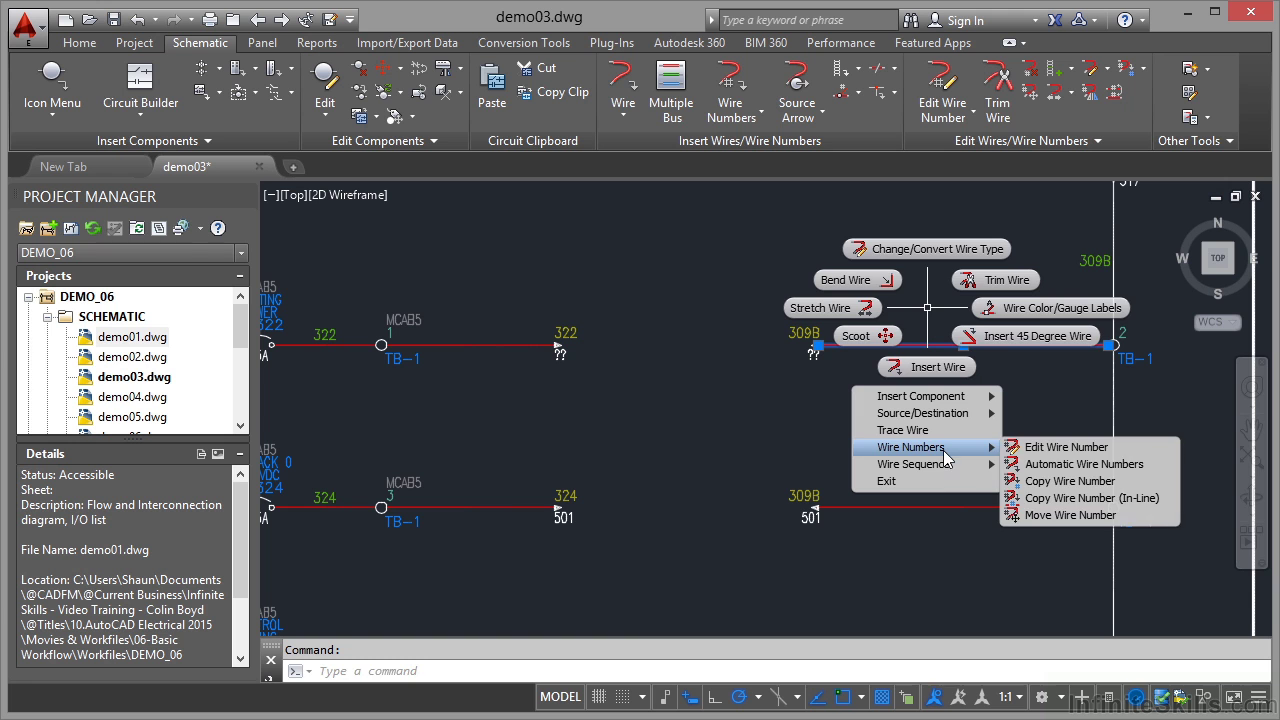
pyautogui.click(1015, 452)
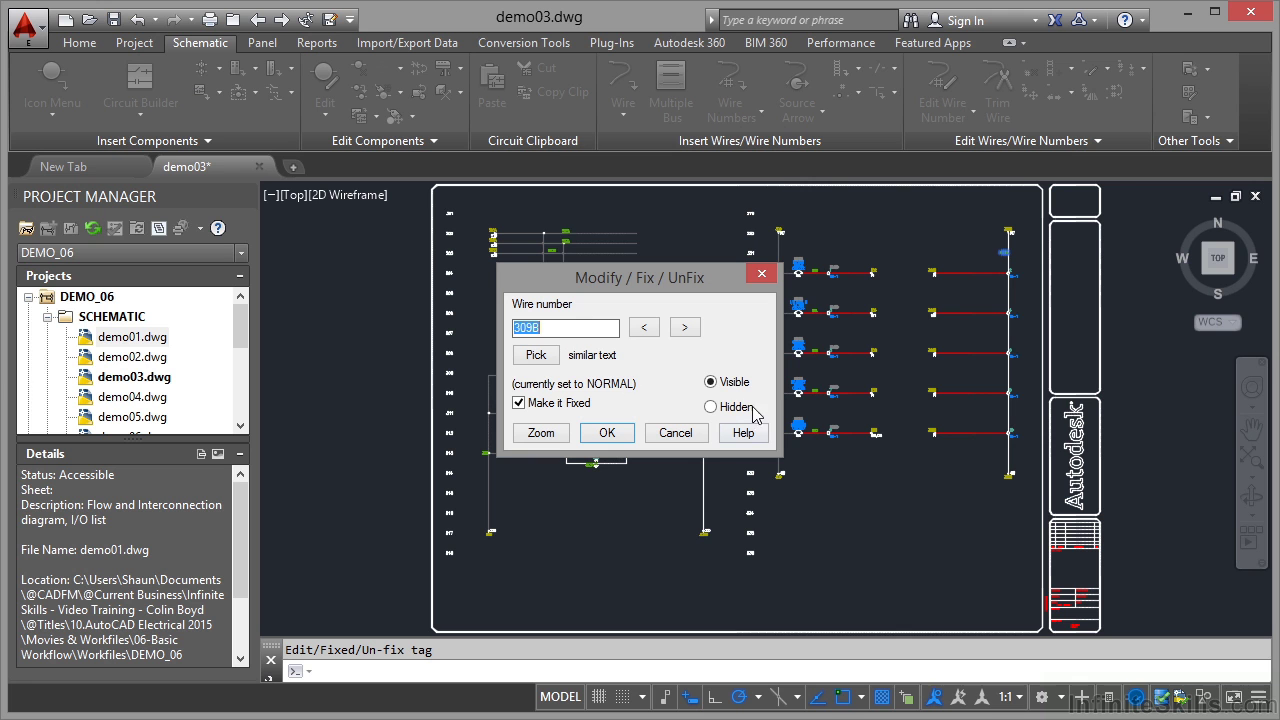
pyautogui.click(610, 433)
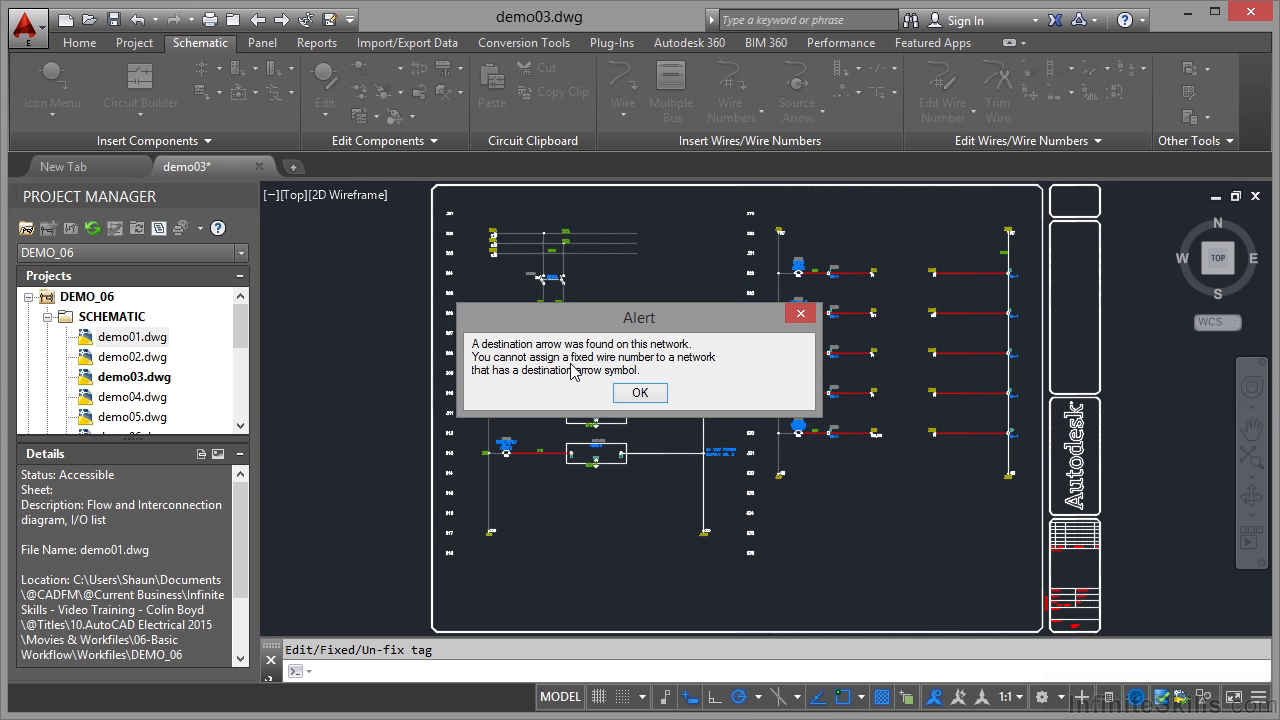
pyautogui.click(645, 393)
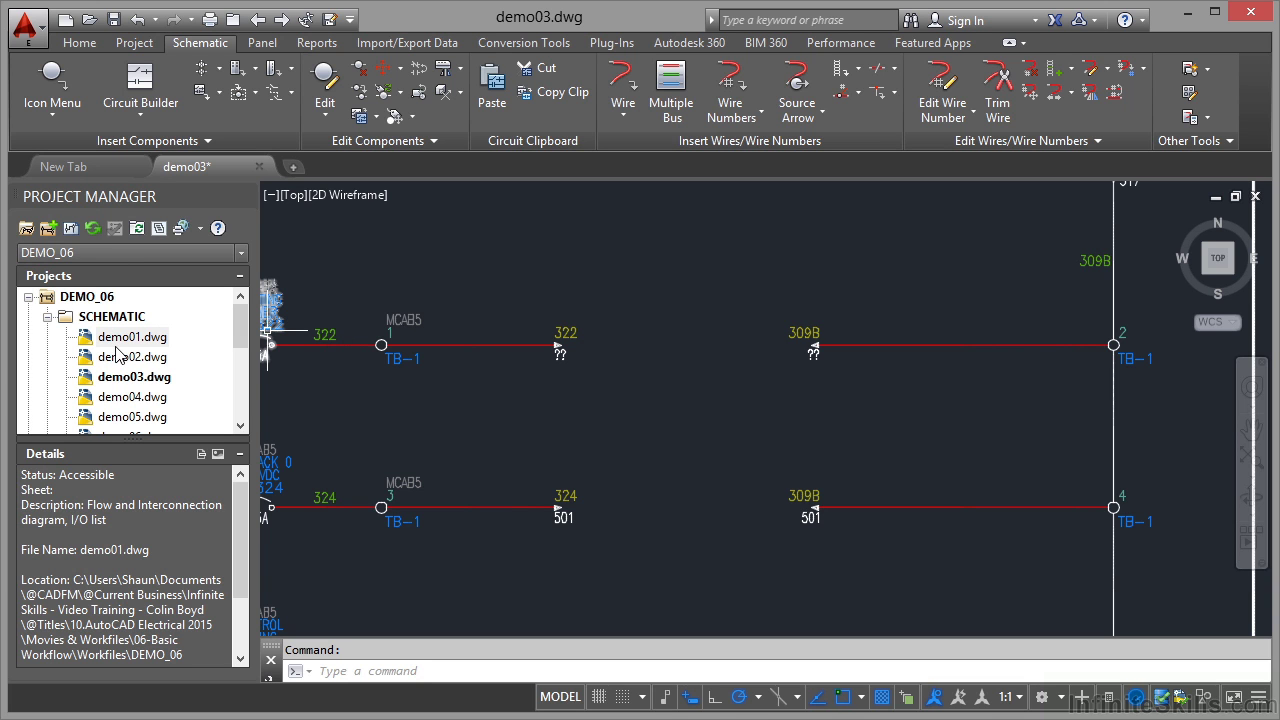
pyautogui.middleClick(471, 396)
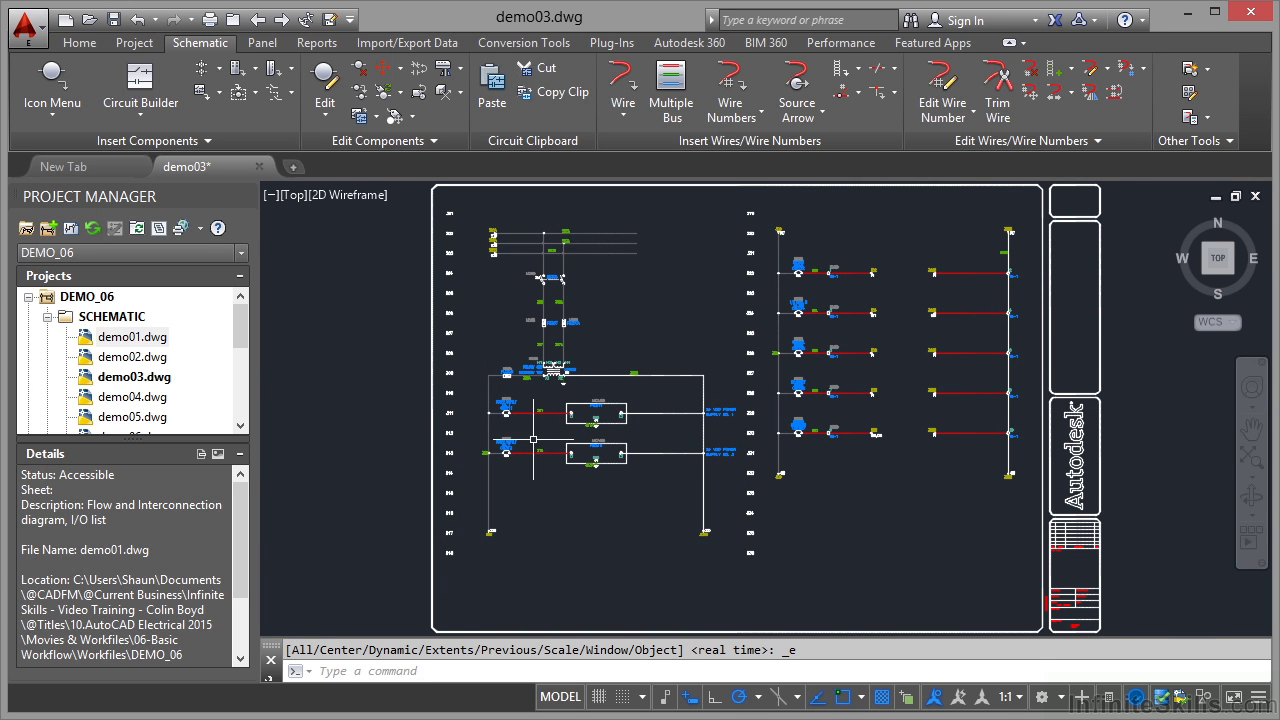